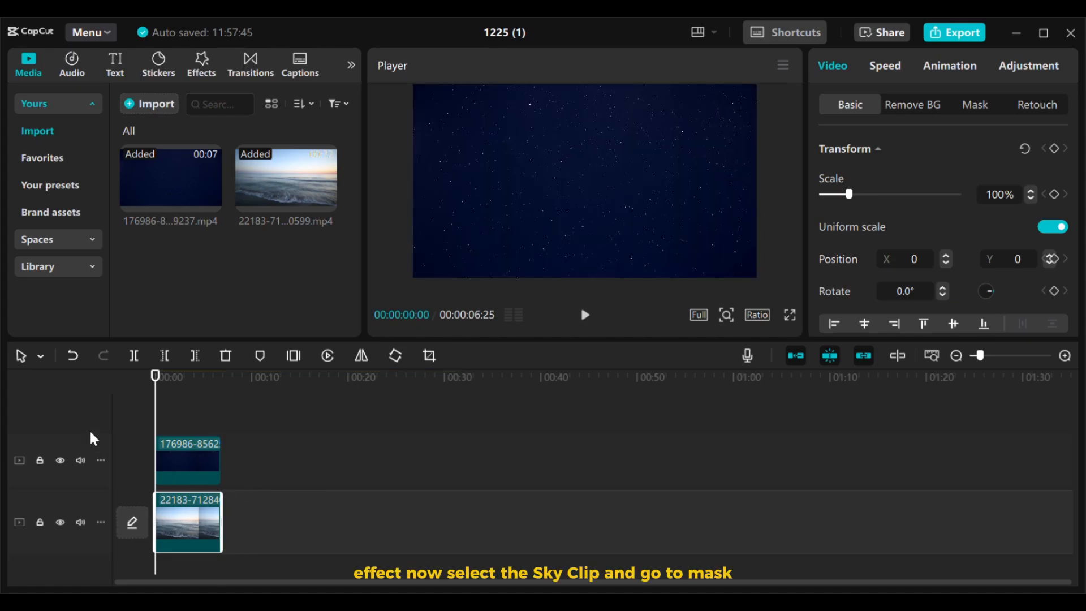
Apply a Split mask to the starry sky clip and move the mask line up to the horizon where sky and sea meet
left_click(208, 467)
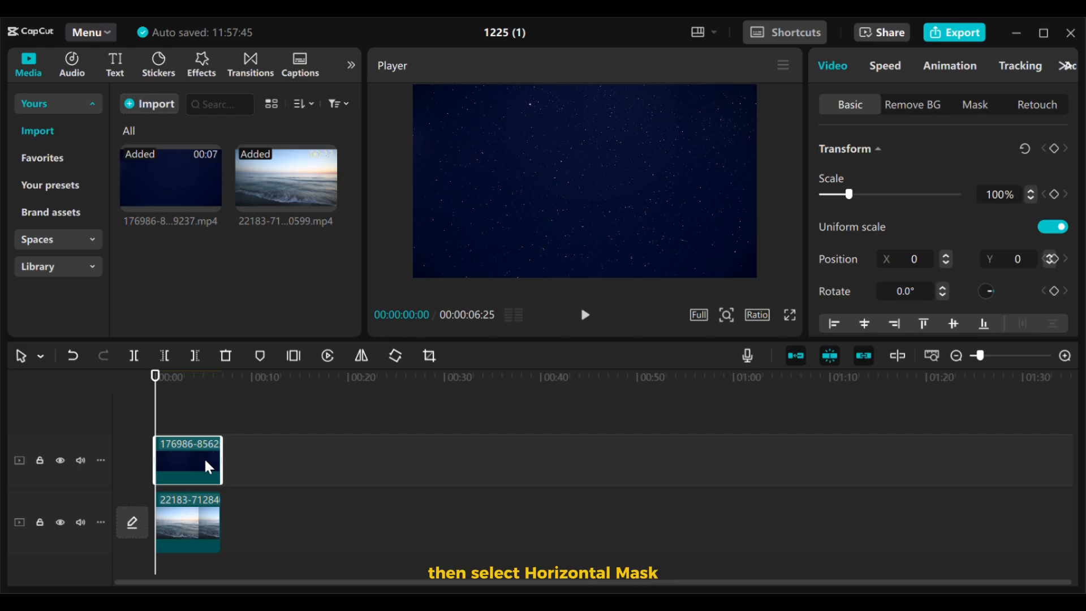
left_click(968, 107)
left_click(879, 178)
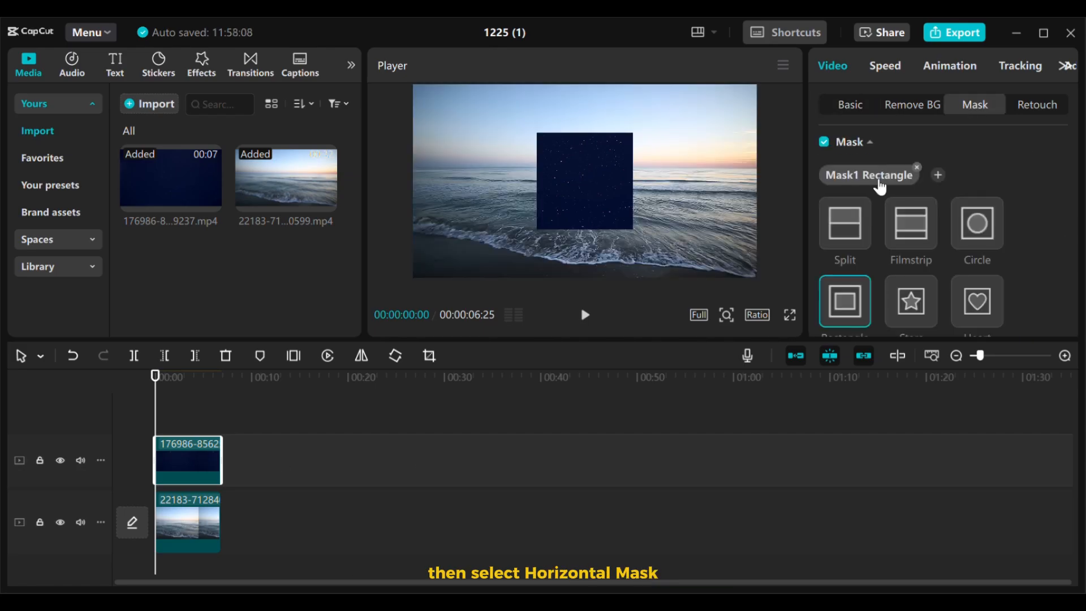
left_click(853, 229)
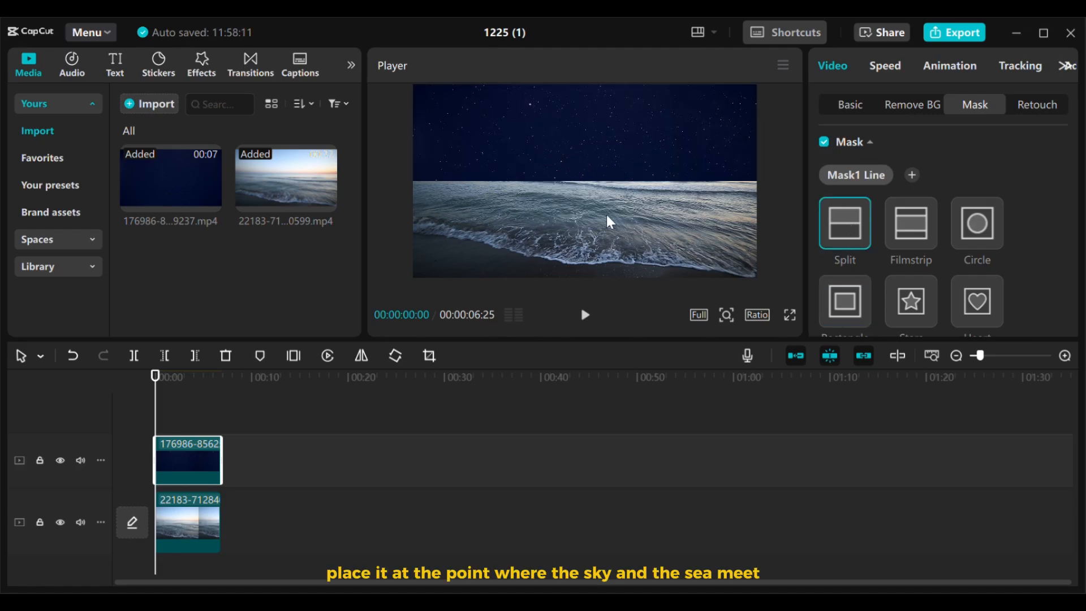
mouse_move(599, 177)
left_mouse_down()
mouse_move(603, 143)
mouse_move(603, 163)
left_mouse_up()
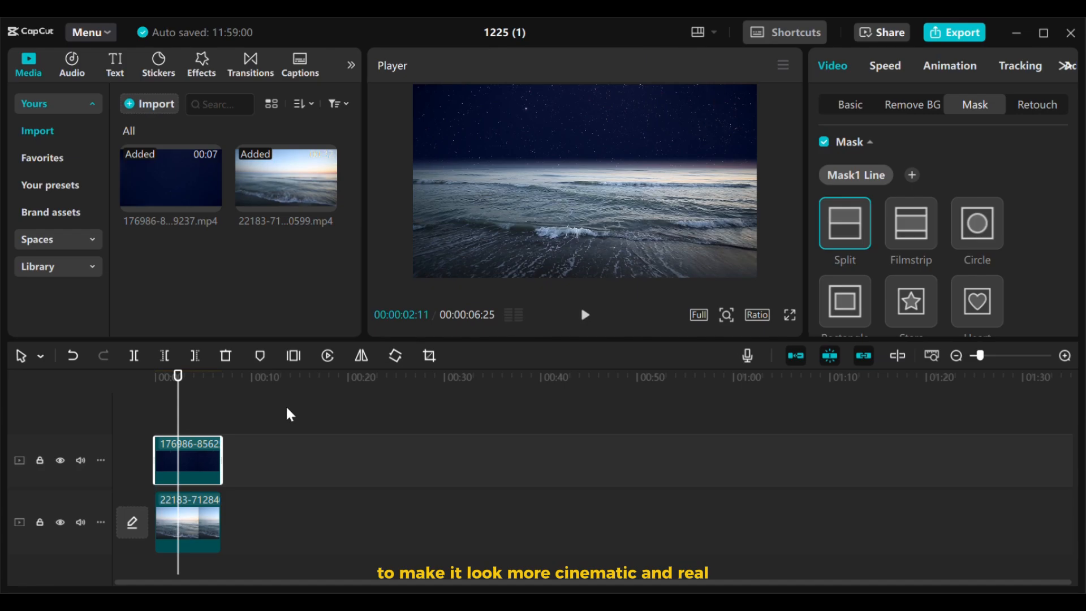
Grade the ocean clip bluer with exposure -12, contrast 3 and highlight -24, apply it to all clips, and play the result from the start
left_click(190, 512)
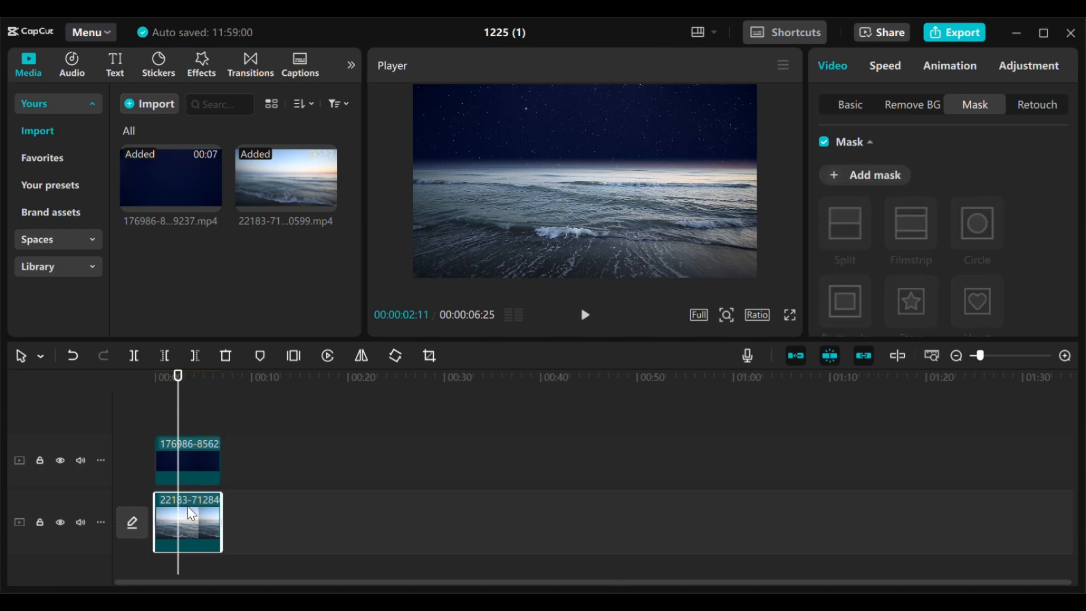
left_click(1025, 66)
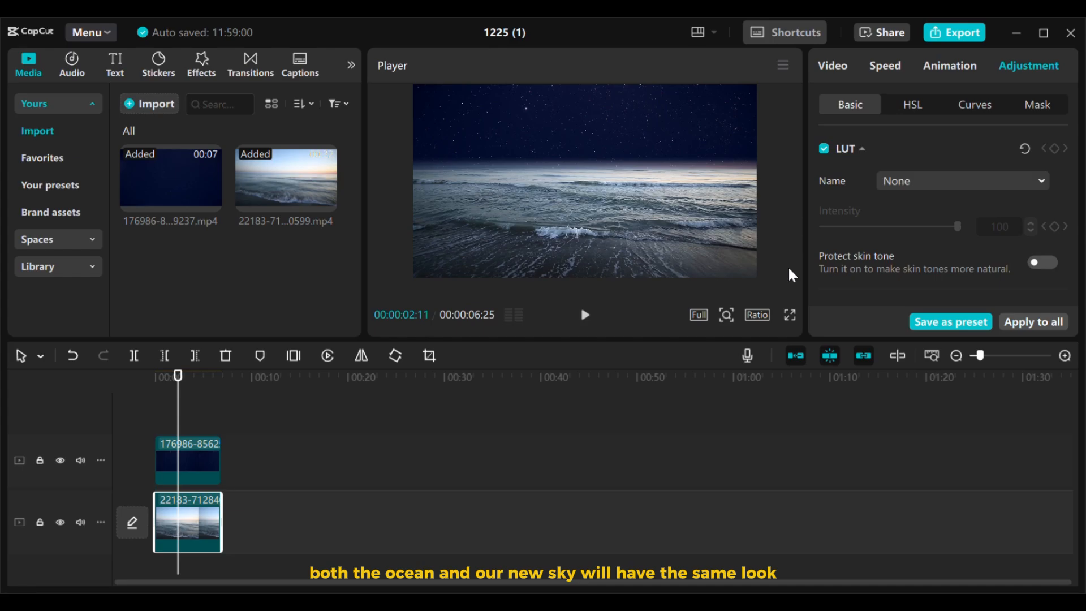
scroll(893, 265, "down", 5)
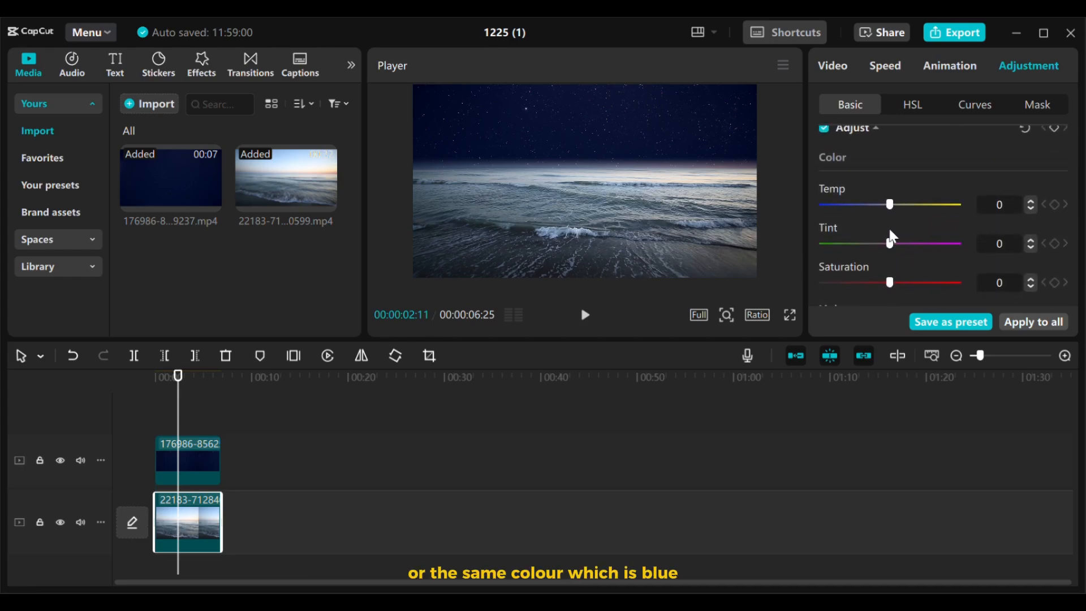
left_click_drag(890, 204, 858, 266)
scroll(910, 238, "down", 3)
scroll(907, 280, "down", 1)
left_click(1033, 322)
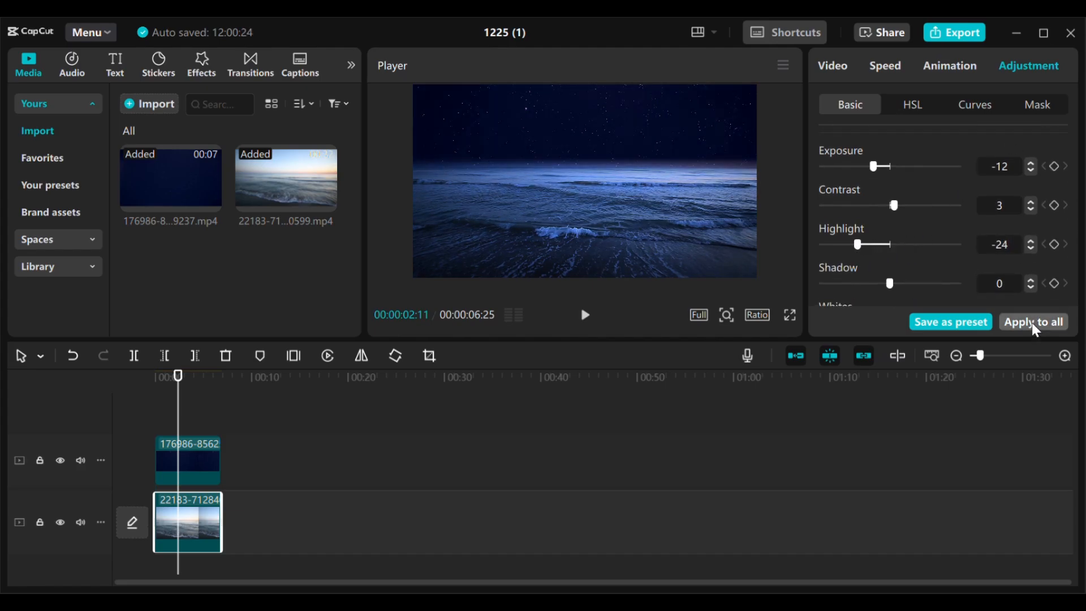
left_click(157, 376)
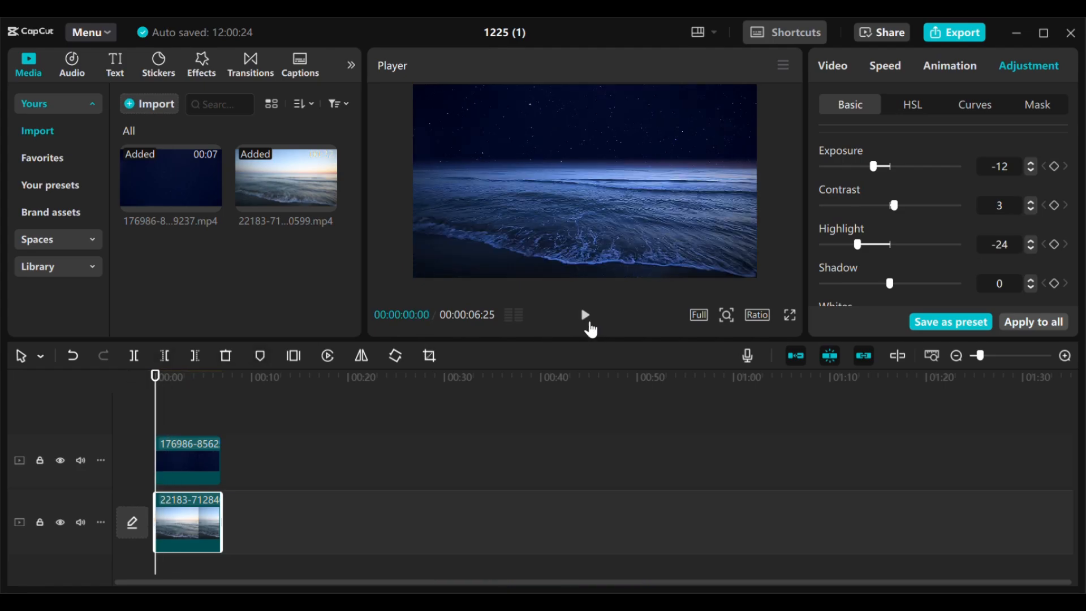
left_click(591, 316)
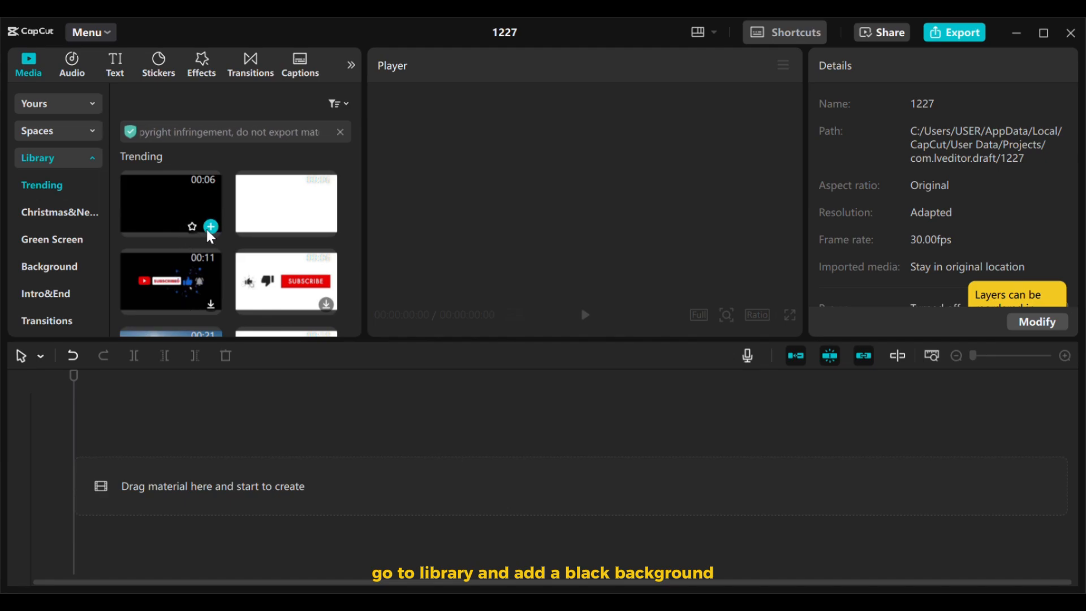
Add the black background clip from the library and a default text layer extended to the background's full 00:00:05:01 length
left_click(209, 227)
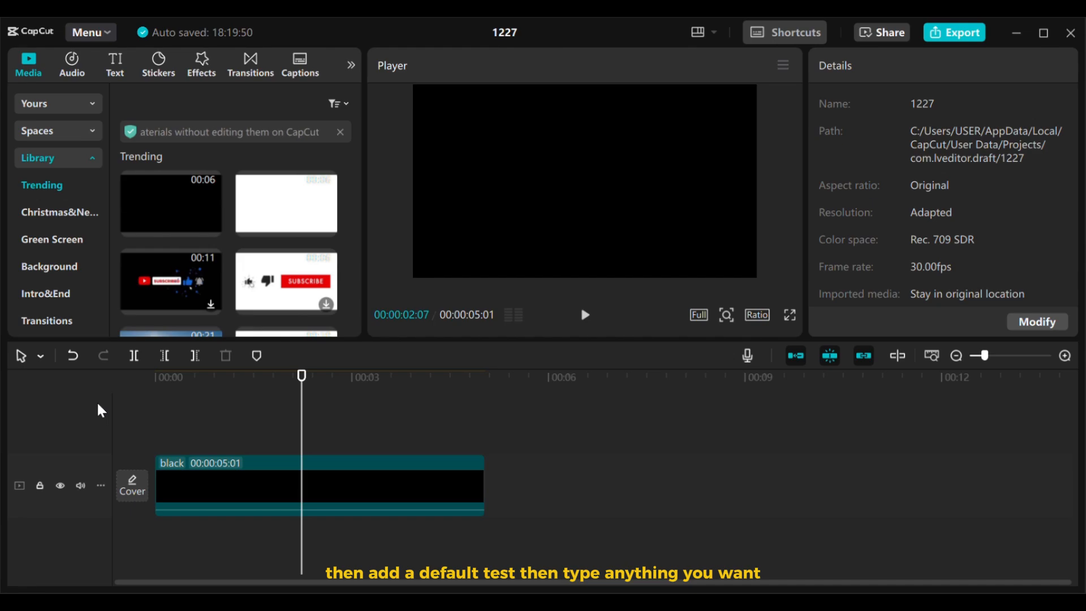
left_click(115, 65)
left_click(182, 155)
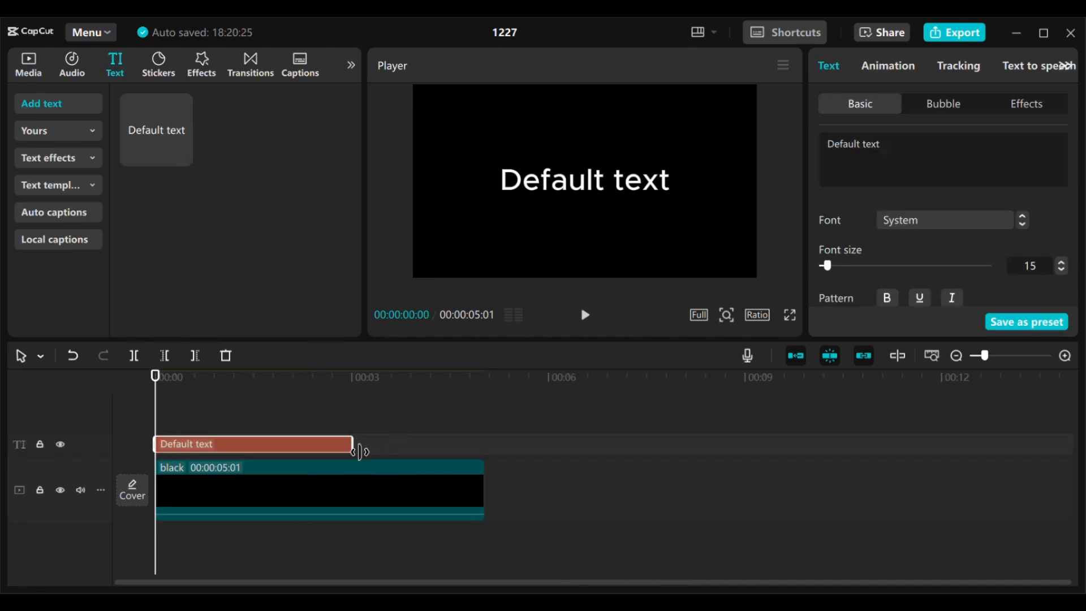
left_click_drag(352, 444, 485, 444)
Replace the default text with "36 BAT EDITS" and set its font to Poppins-Bold
left_click(915, 158)
key("BackSpace")
key("BackSpace")
key("BackSpace")
key("BackSpace")
key("BackSpace")
key("BackSpace")
key("BackSpace")
key("BackSpace")
key("BackSpace")
key("BackSpace")
key("BackSpace")
key("BackSpace")
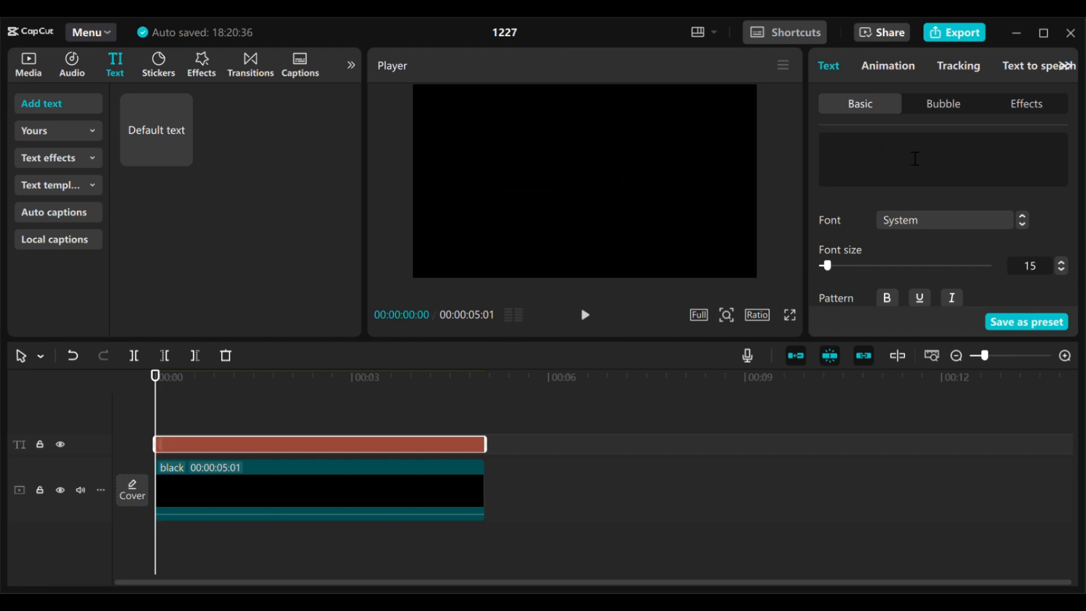
type("36")
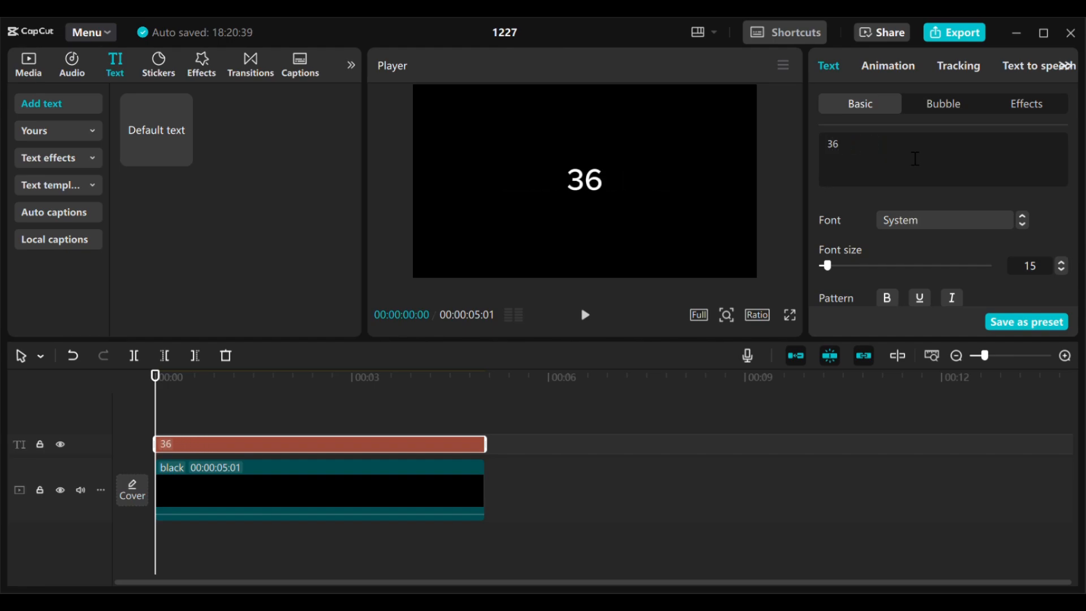
type(" BAT")
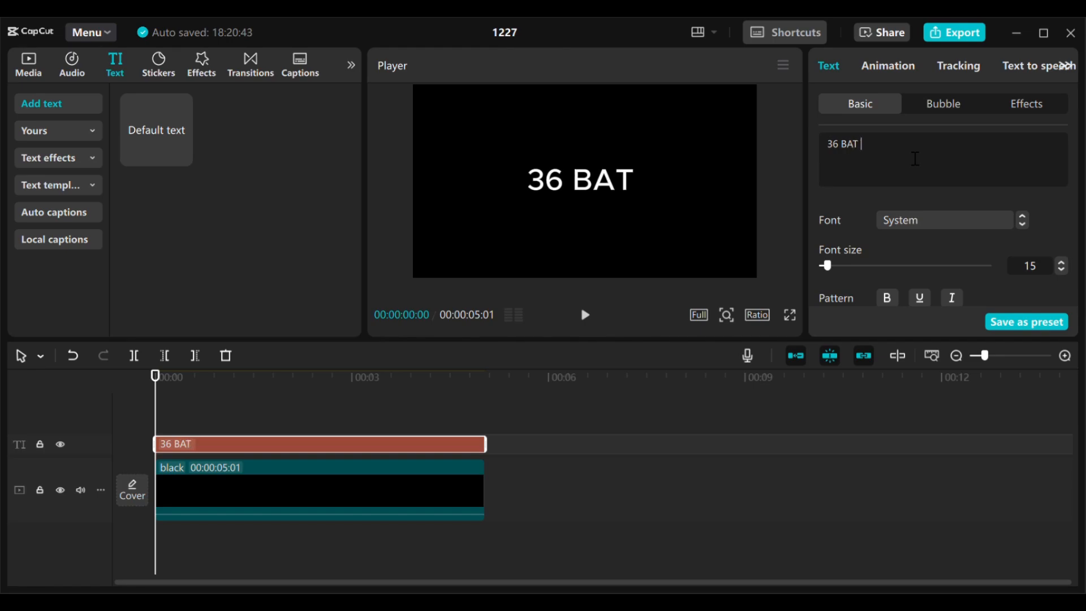
type(" EDITS")
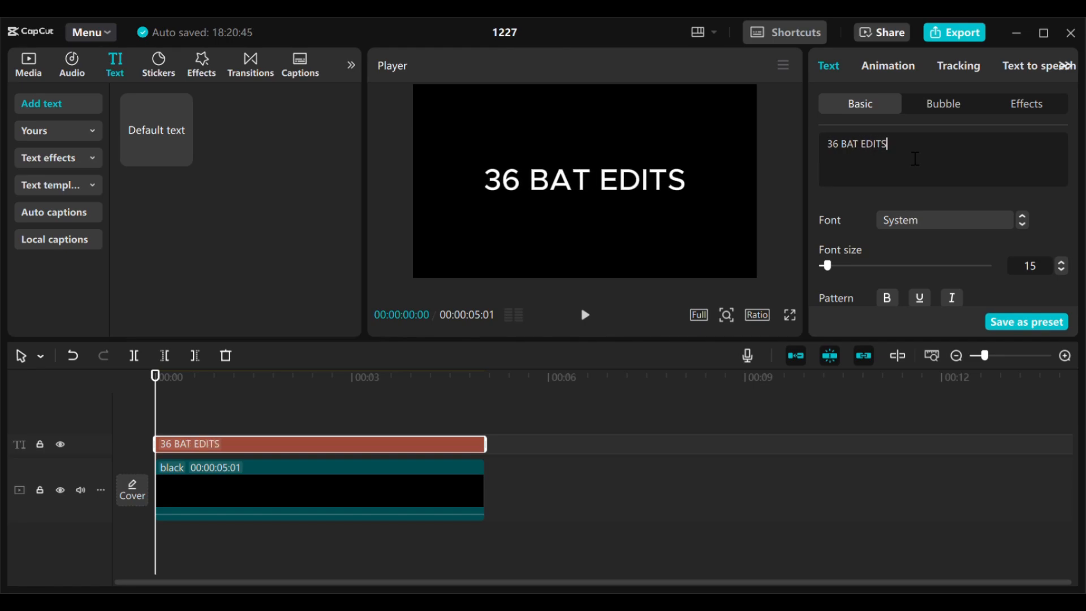
left_click(987, 213)
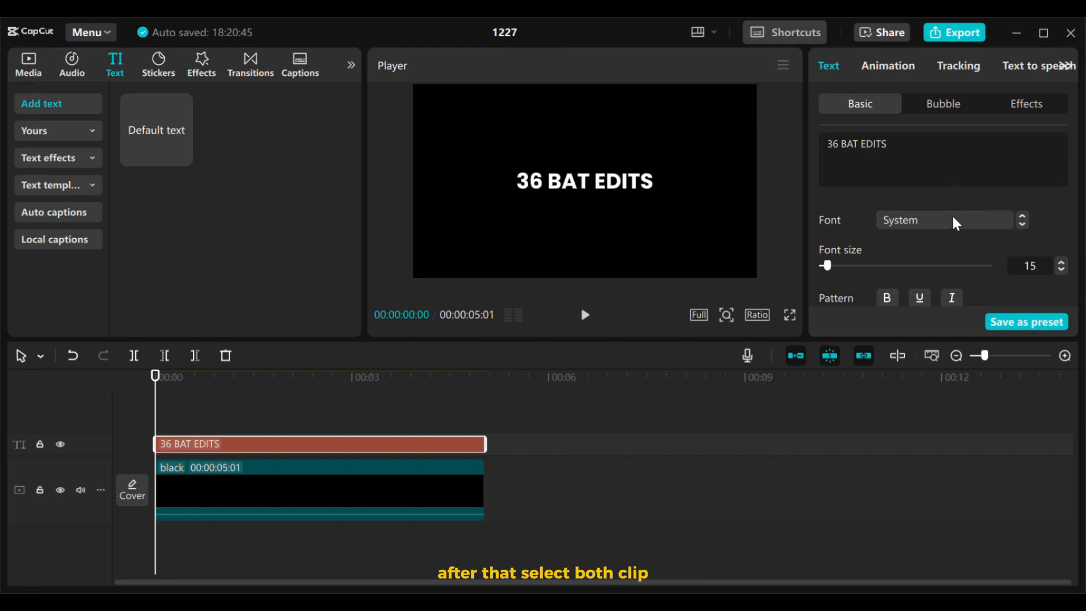
Combine the "36 BAT EDITS" text and the black background clip into one compound clip
left_click(494, 386)
left_click_drag(493, 386, 363, 419)
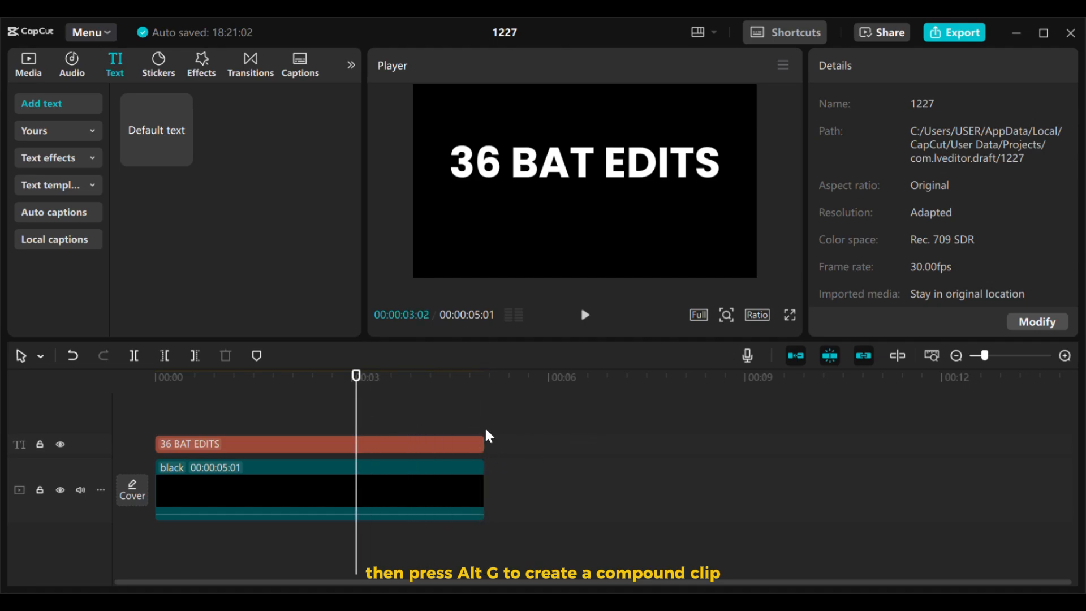
left_click(471, 444)
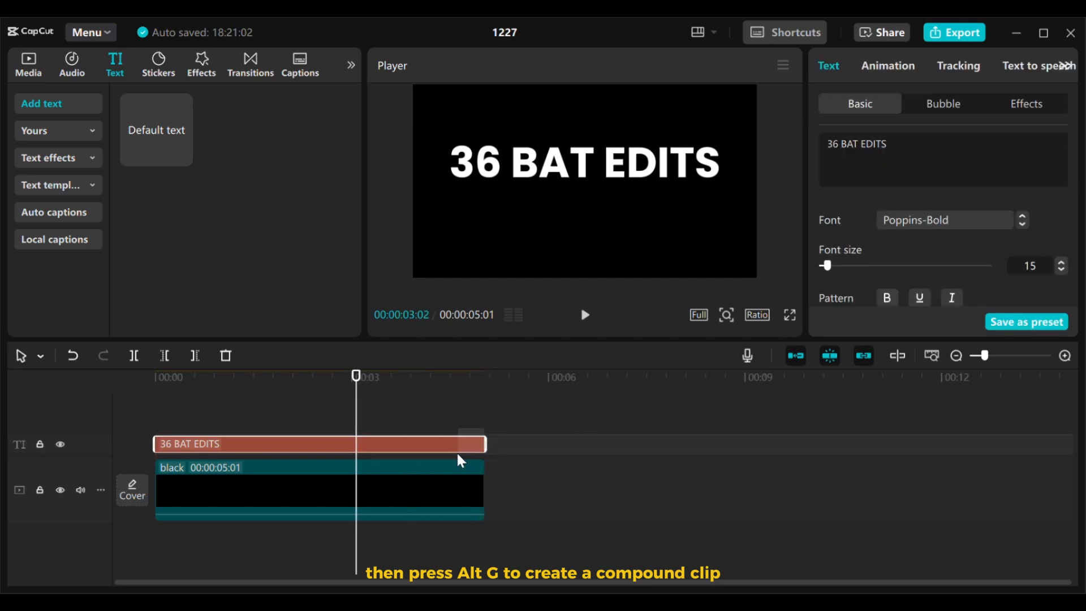
left_click(449, 512, "ctrl")
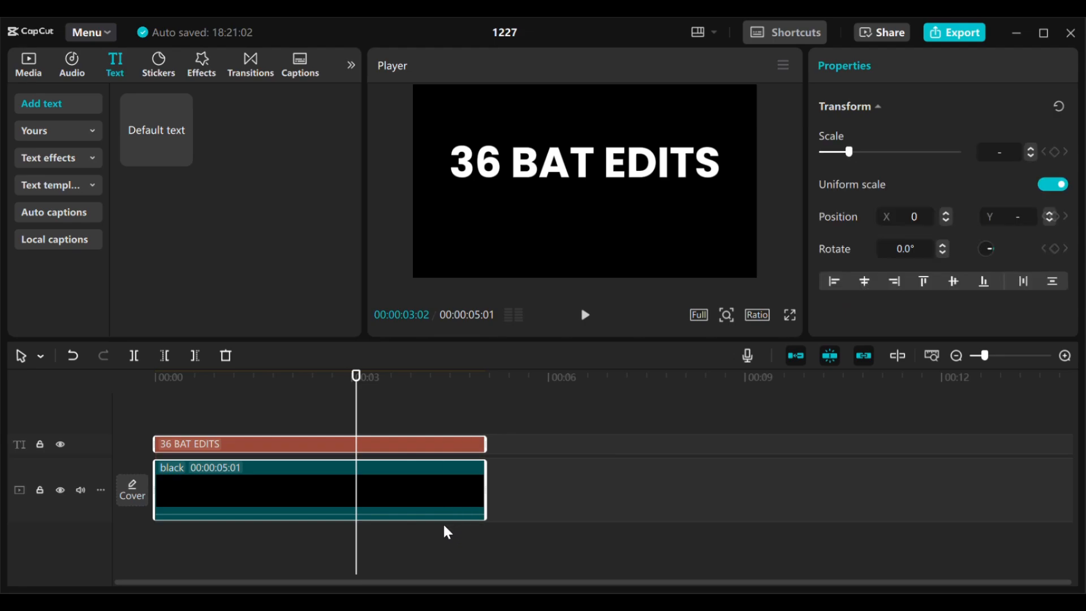
key("alt+g")
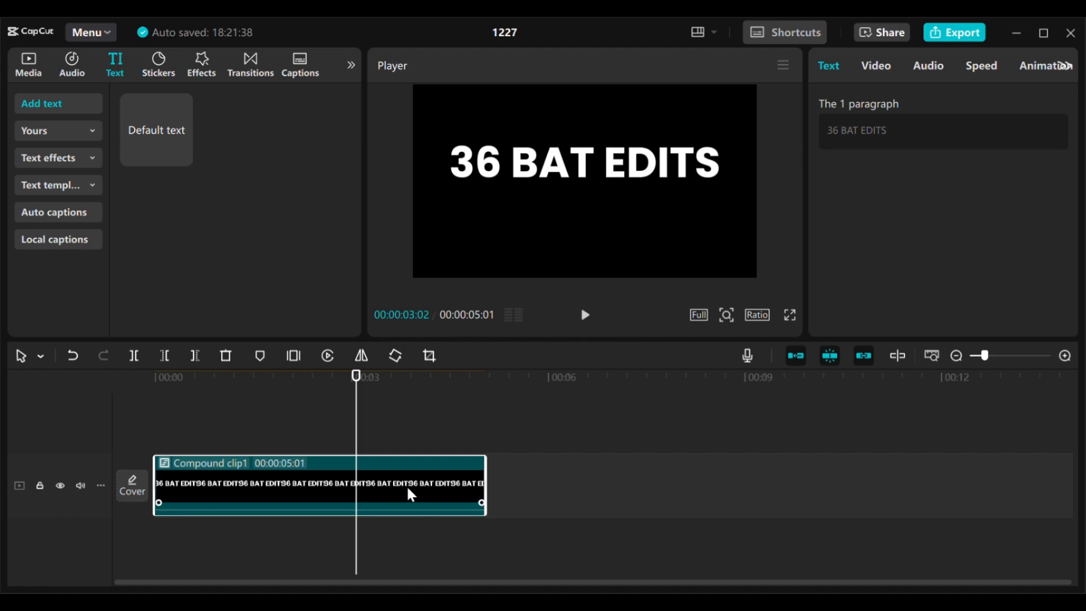
Place the 1225 (2).mp4 clip on the layer above the compound clip from the timeline start, trimmed to 00:00:05:01
left_click_drag(366, 386, 180, 440)
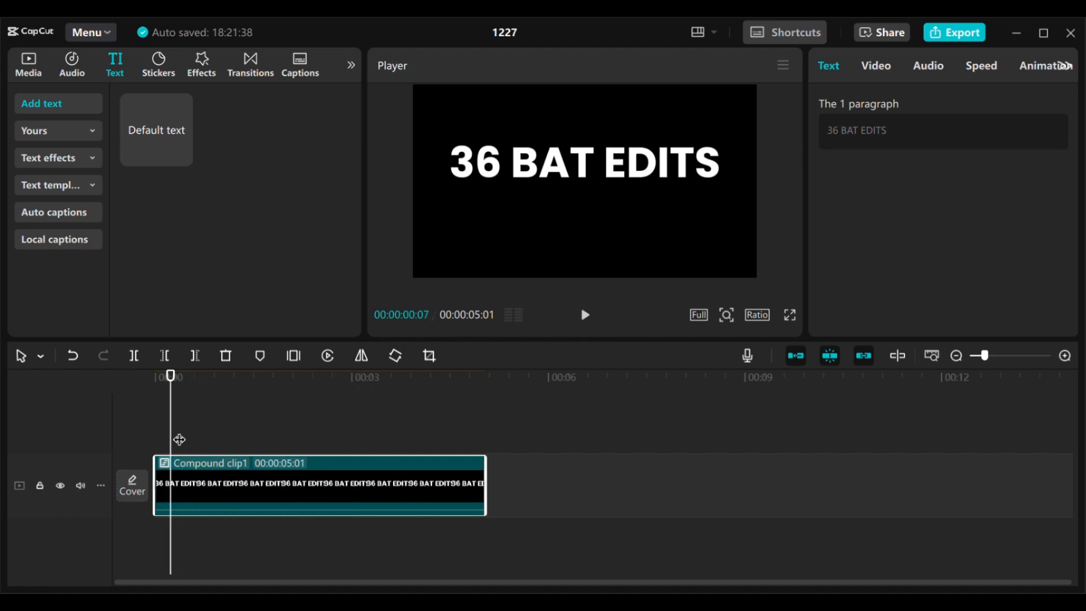
left_click(27, 66)
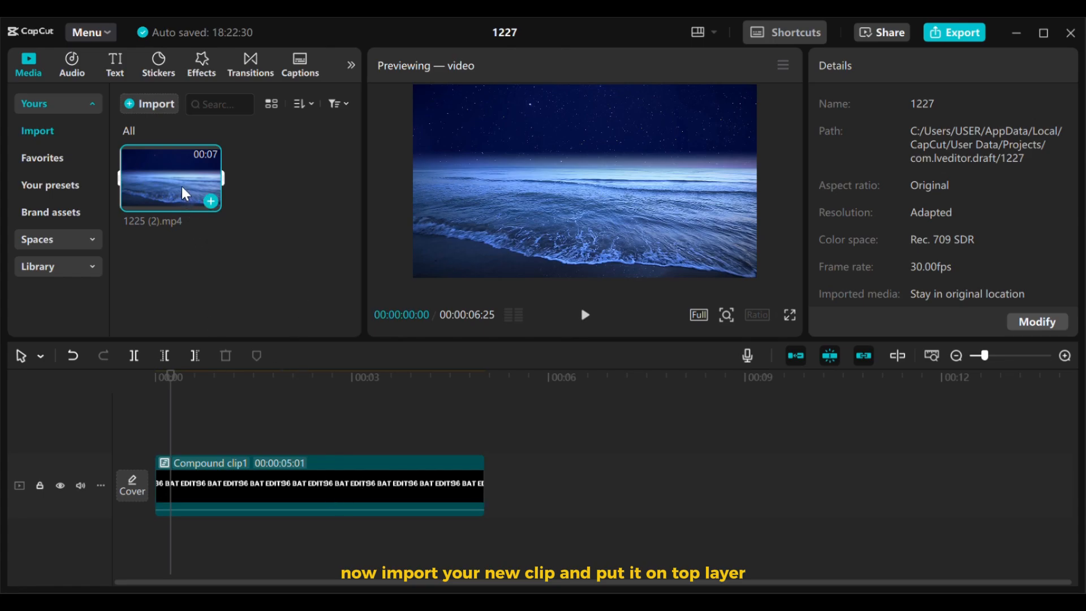
left_click_drag(182, 189, 212, 493)
left_click_drag(156, 427, 157, 428)
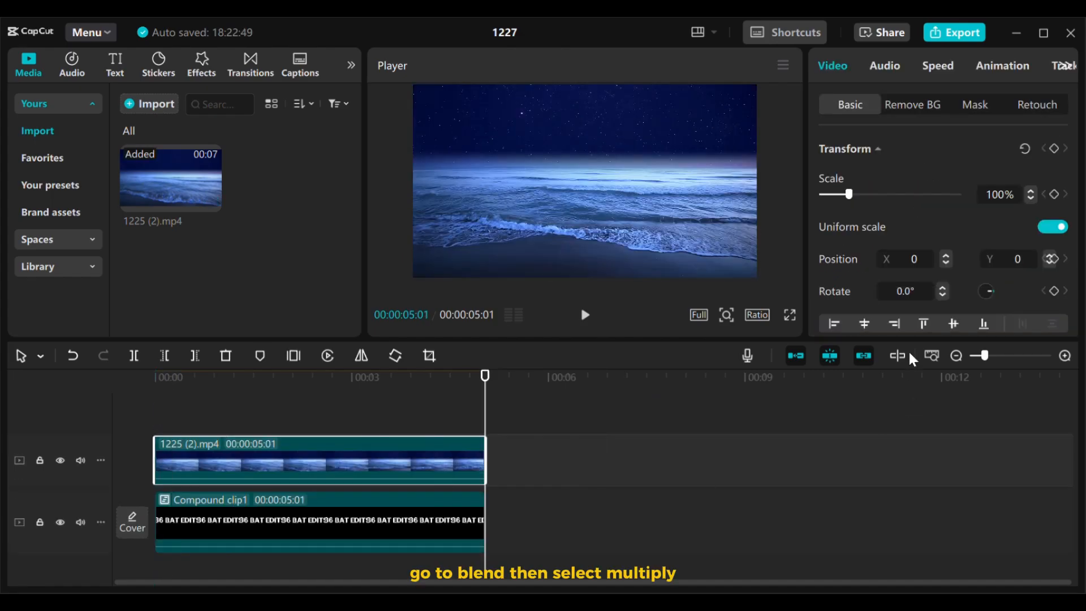
Set the blend mode of the 1225 (2).mp4 clip to Multiply and scrub the playhead back to the timeline start
scroll(894, 219, "down", 5)
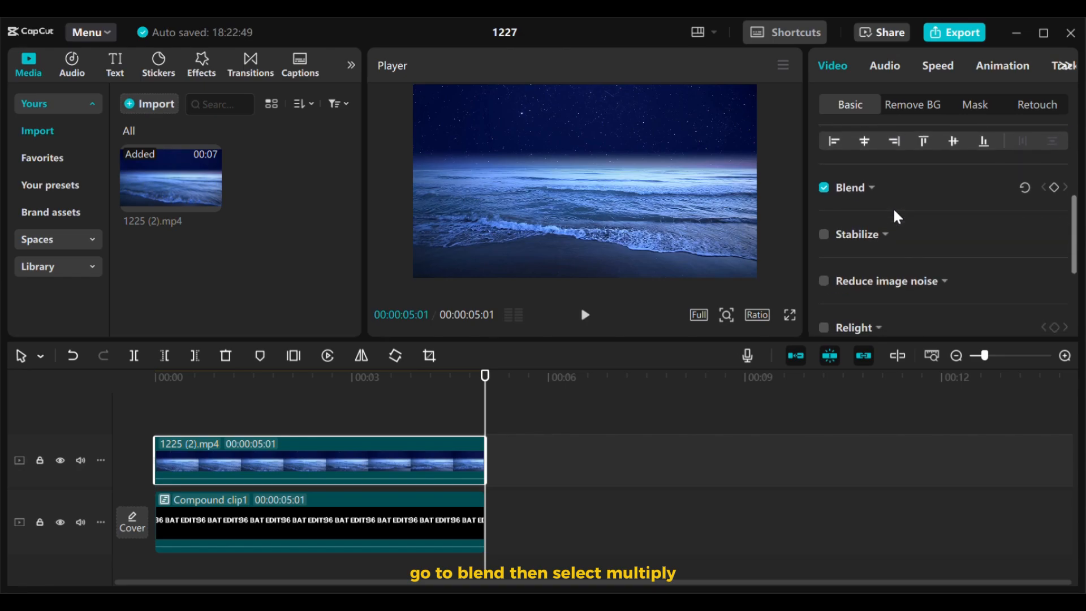
left_click(875, 191)
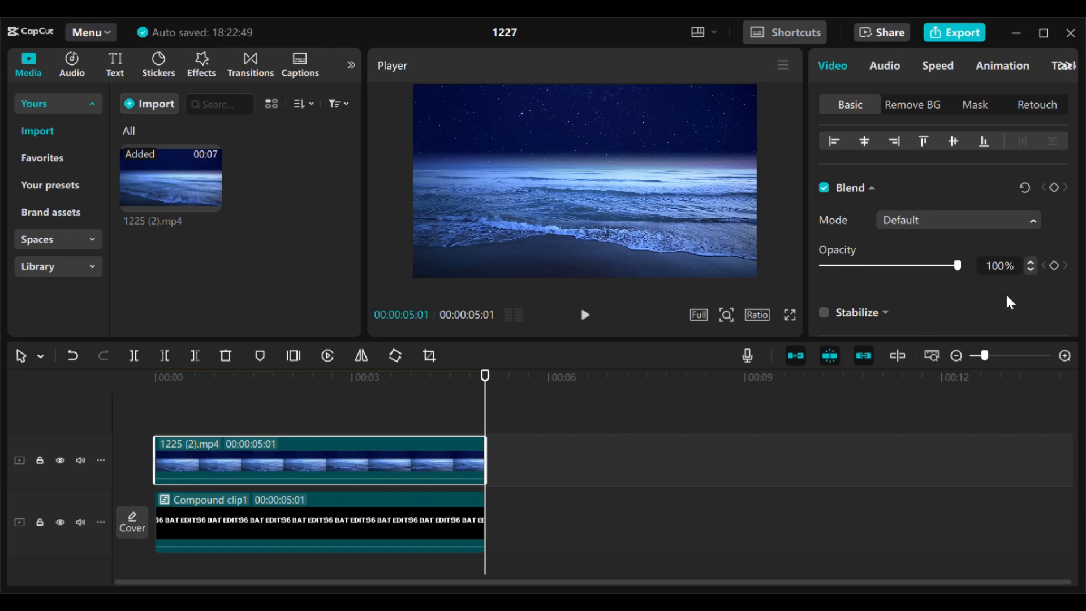
left_click(941, 515)
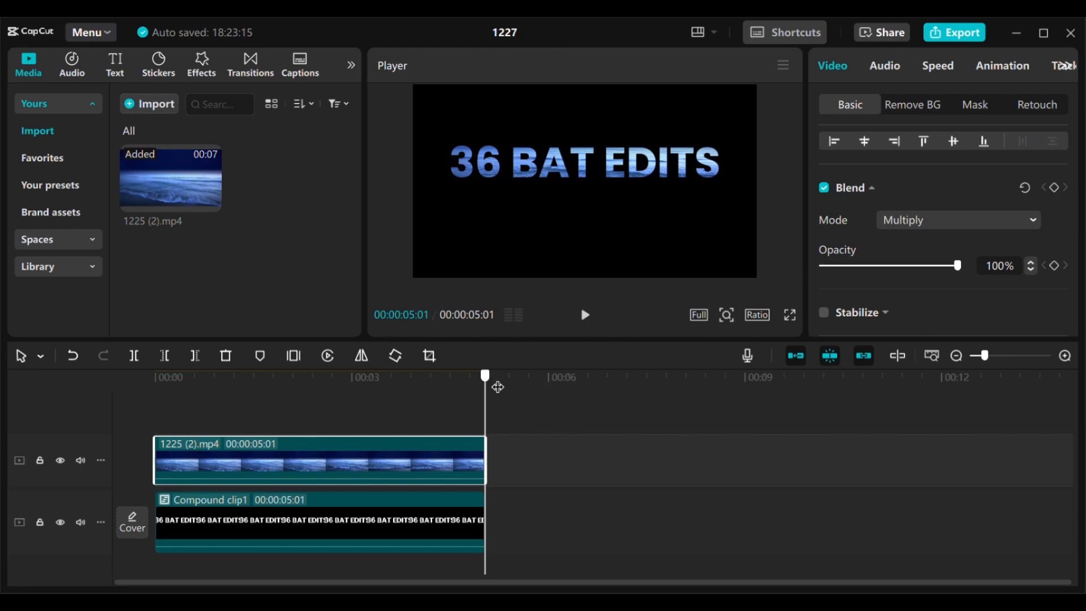
left_click_drag(485, 376, 254, 375)
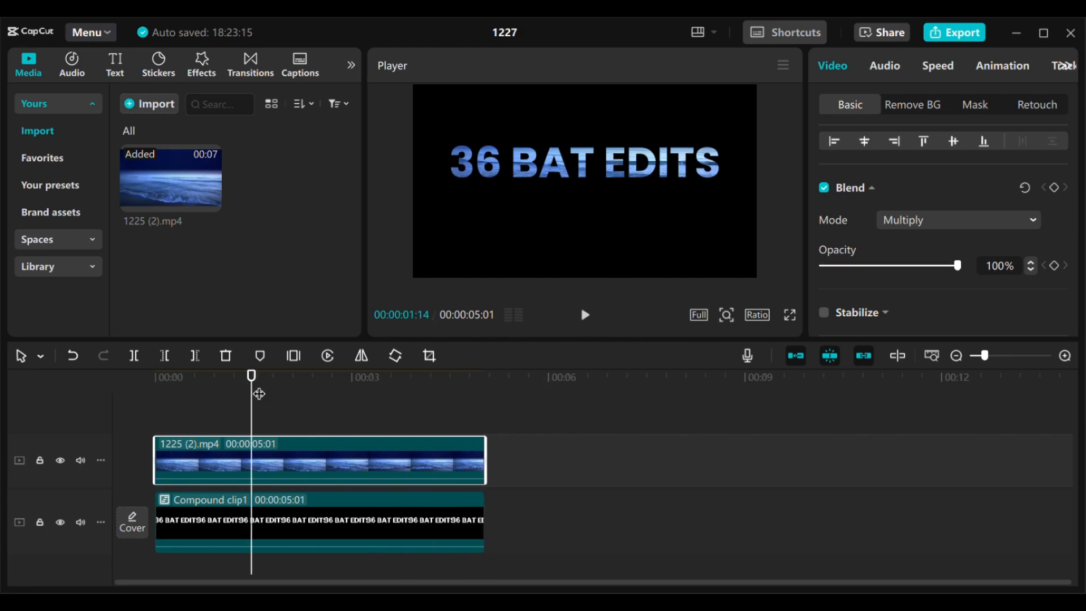
left_click(171, 385)
left_click(142, 390)
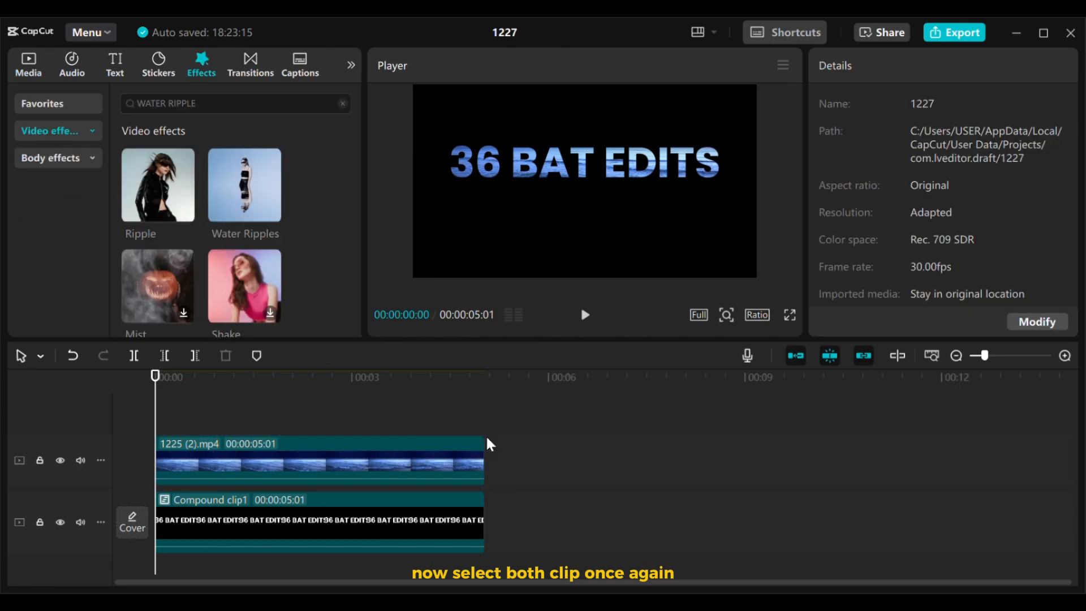
Combine the 1225 (2).mp4 clip and the text compound clip beneath it into a new compound clip
left_click(470, 461)
left_click(450, 500, "ctrl")
scroll(450, 501, "down", 1)
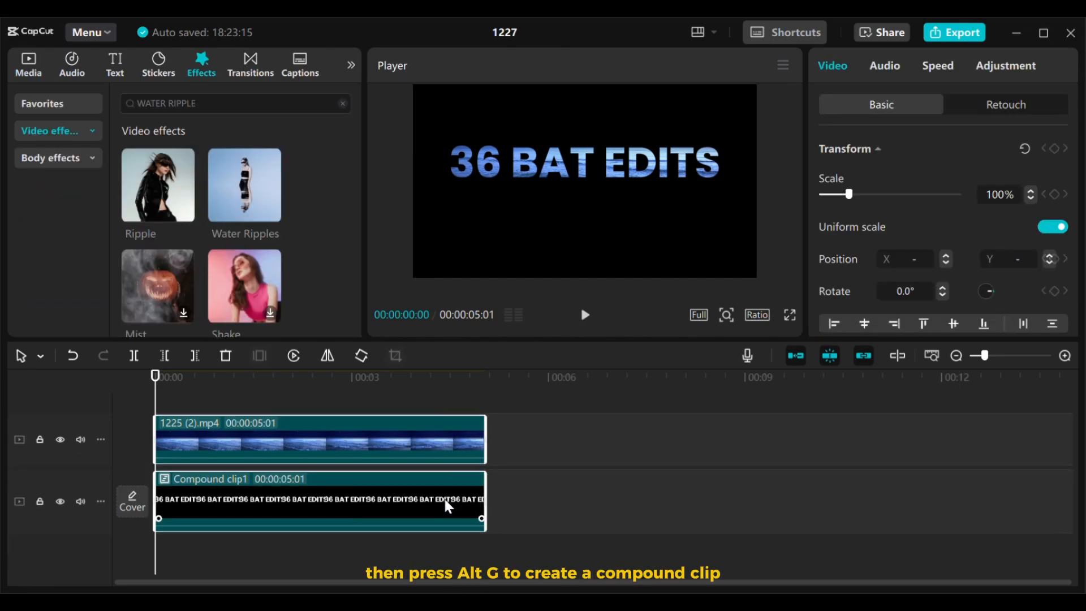
key("alt+g")
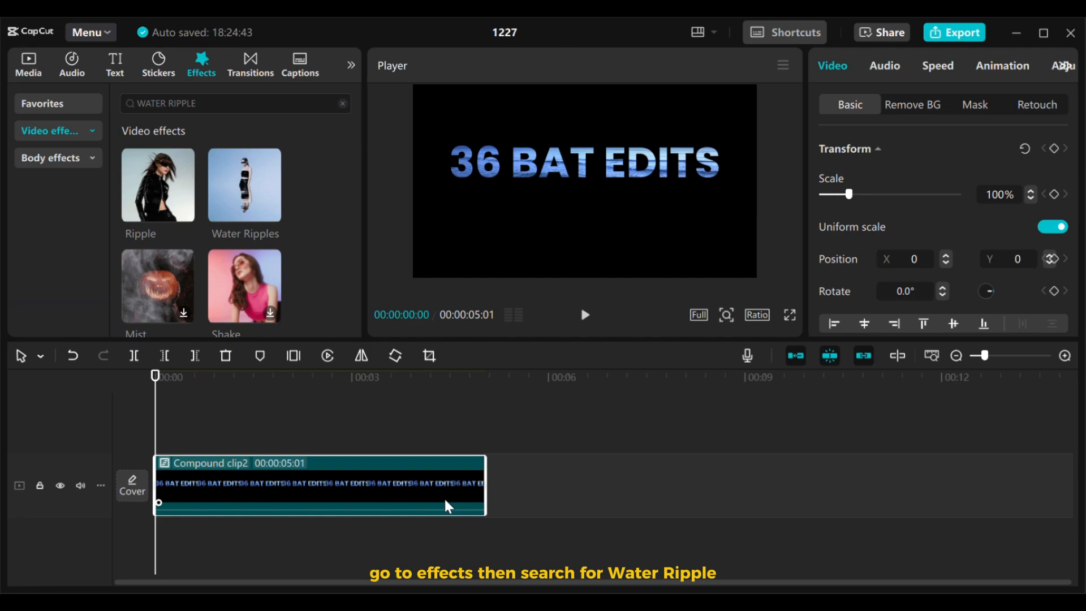
Apply the Water Ripples video effect to the new compound clip and set the effect's size to 25
mouse_move(248, 188)
left_click_drag(245, 186, 202, 472)
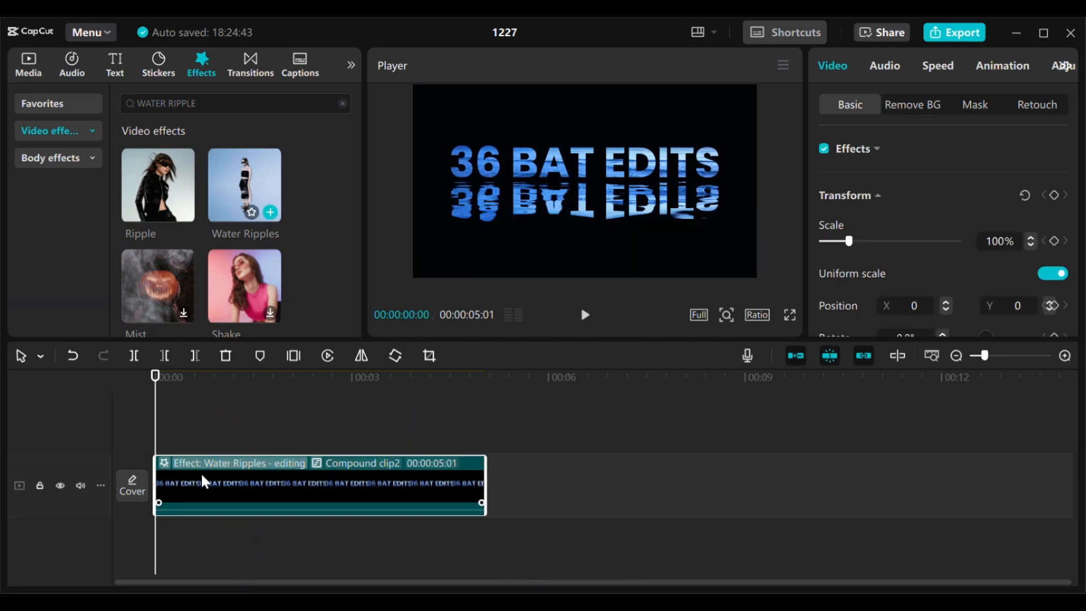
left_click(202, 478)
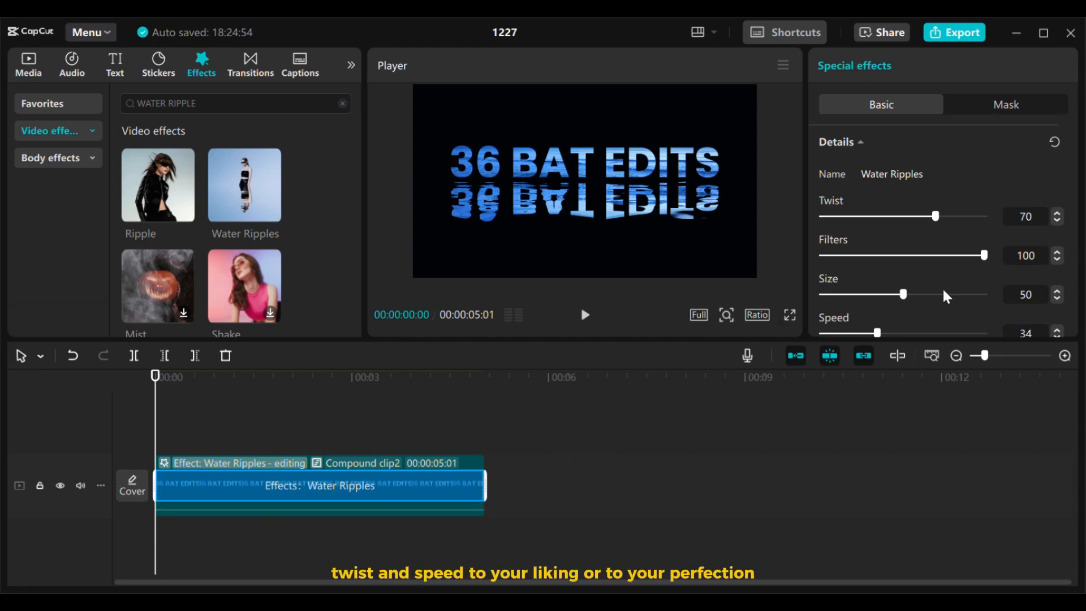
scroll(948, 297, "down", 2)
scroll(948, 296, "up", 1)
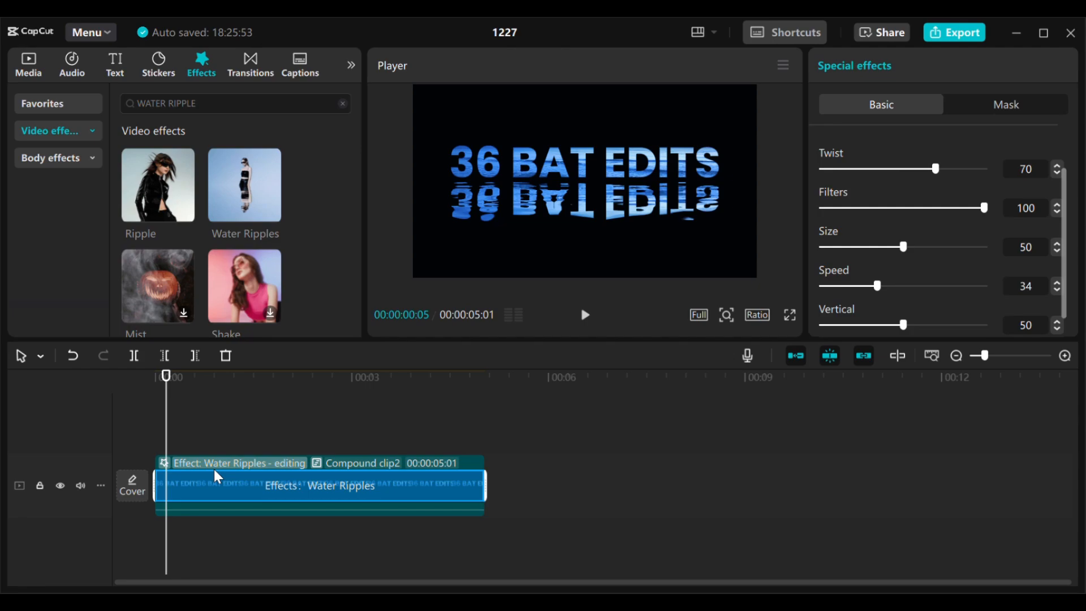
left_click_drag(904, 247, 863, 277)
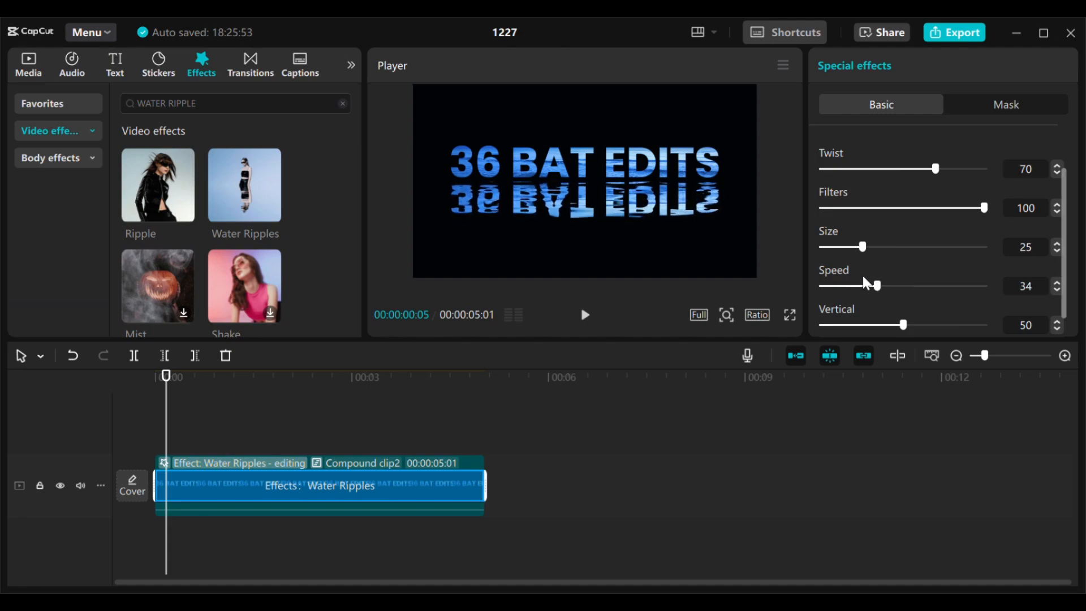
Set the Water Ripples effect's vertical value to 52 and its size to 19
scroll(991, 237, "down", 1)
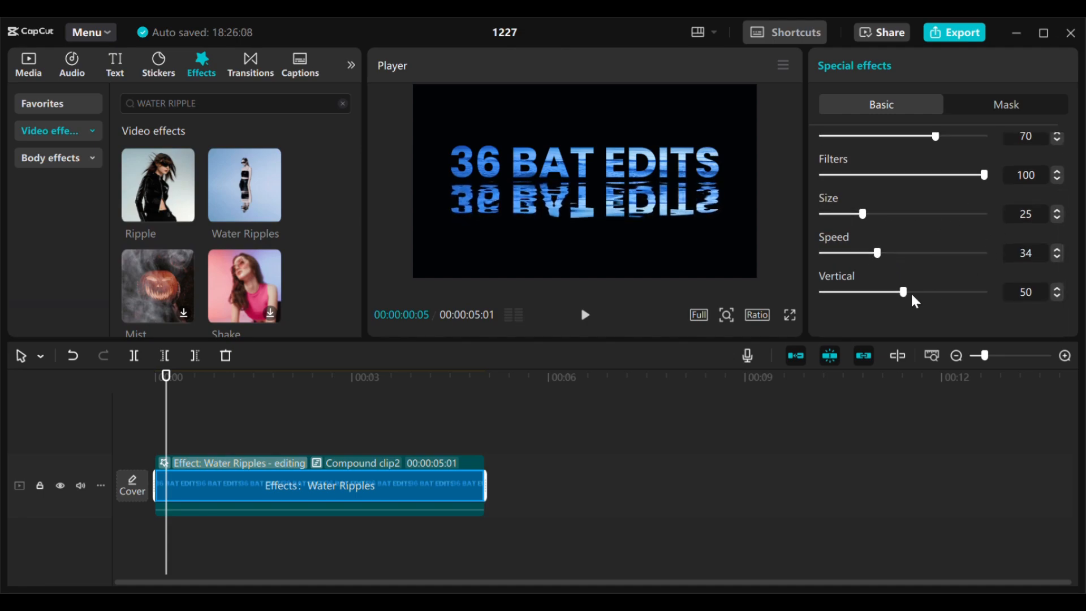
mouse_move(903, 293)
left_mouse_down()
mouse_move(887, 293)
mouse_move(906, 295)
left_mouse_up()
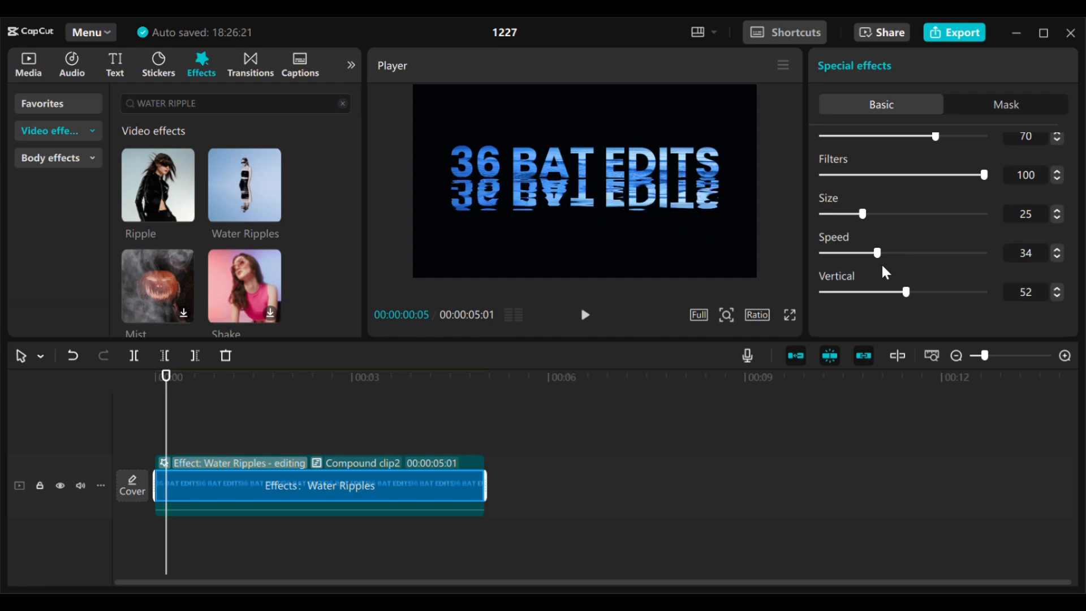
mouse_move(862, 213)
left_mouse_down()
mouse_move(816, 216)
mouse_move(874, 215)
mouse_move(854, 220)
left_mouse_up()
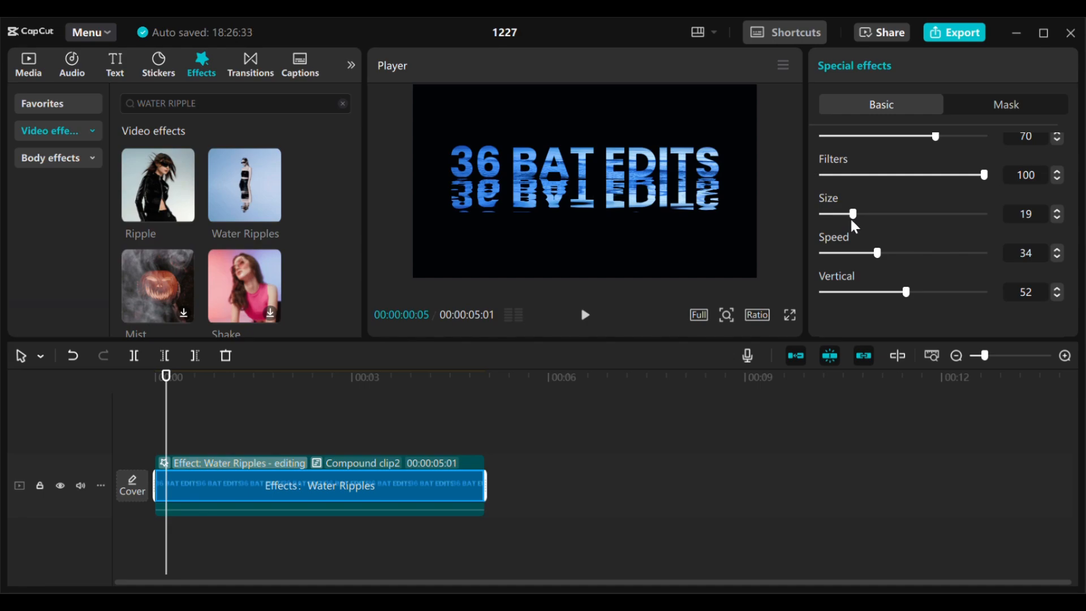
Try a twist of 59 with filters at 100 on the Water Ripples effect and play back the title
scroll(854, 227, "up", 2)
left_click_drag(933, 207, 919, 224)
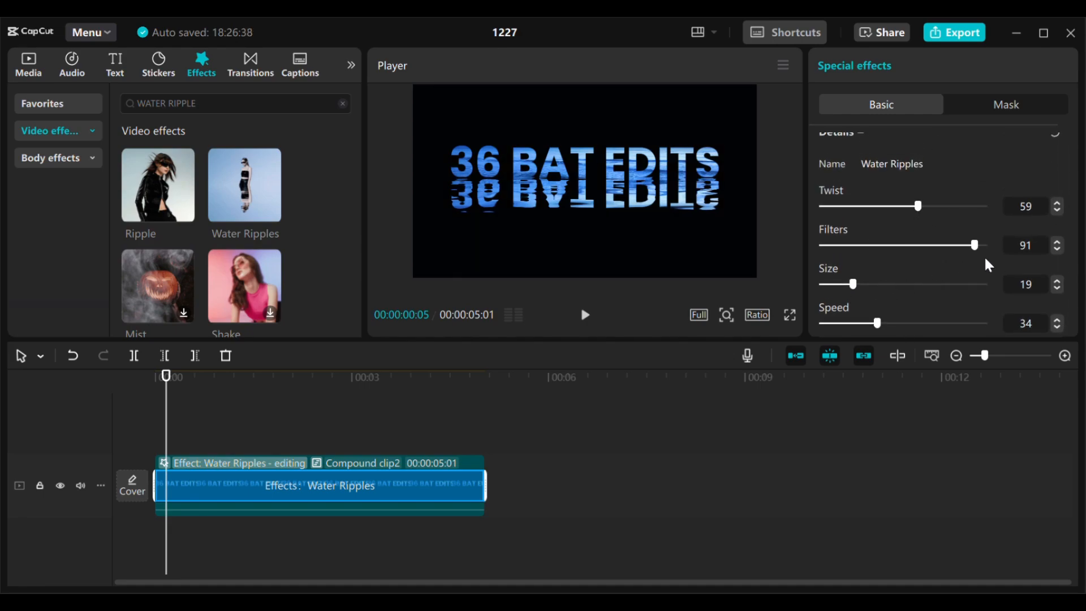
scroll(969, 234, "up", 1)
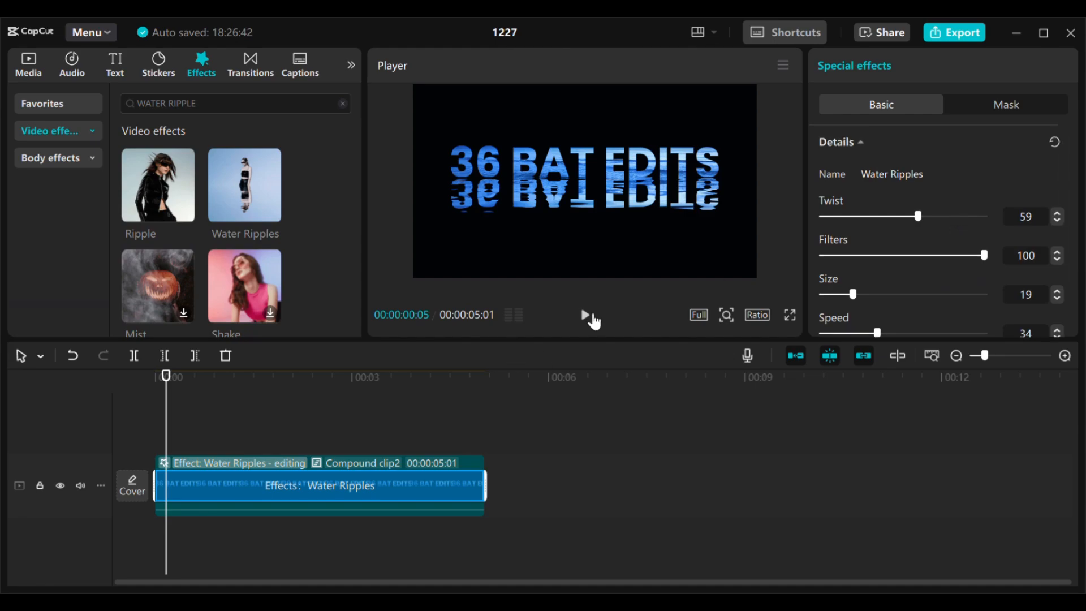
left_click(587, 315)
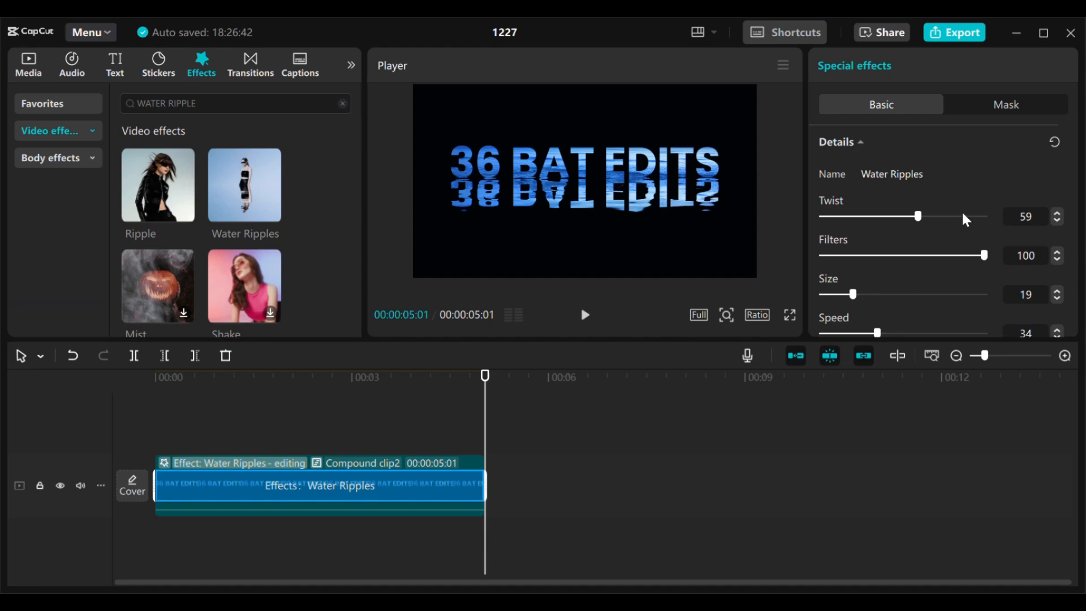
Set the Water Ripples effect's twist to 72 and preview the title full screen from near the timeline start
left_click_drag(920, 218, 940, 218)
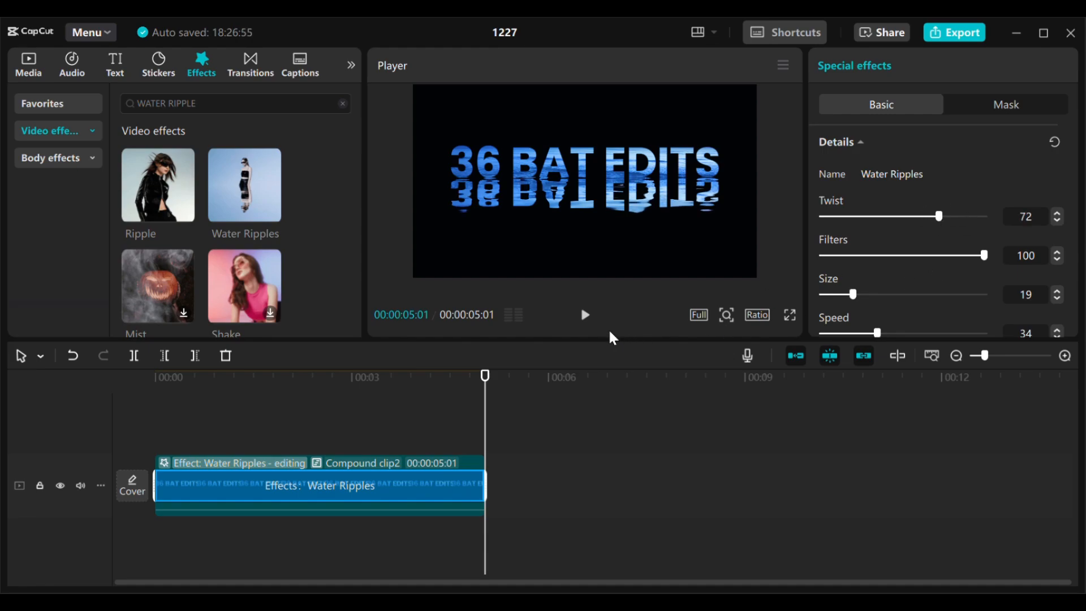
left_click(586, 315)
left_click(544, 512)
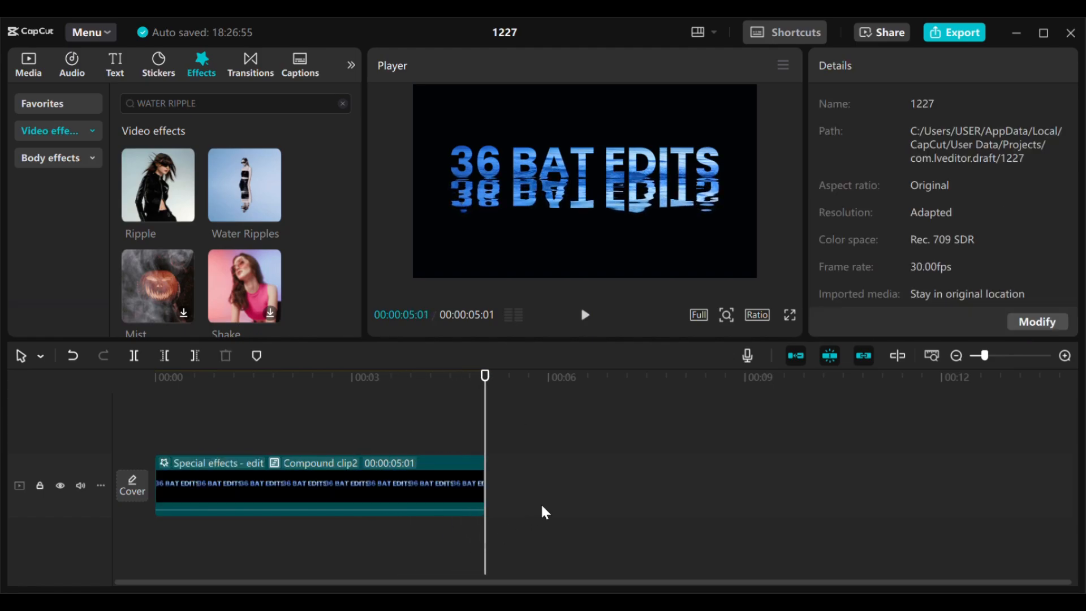
left_click(164, 394)
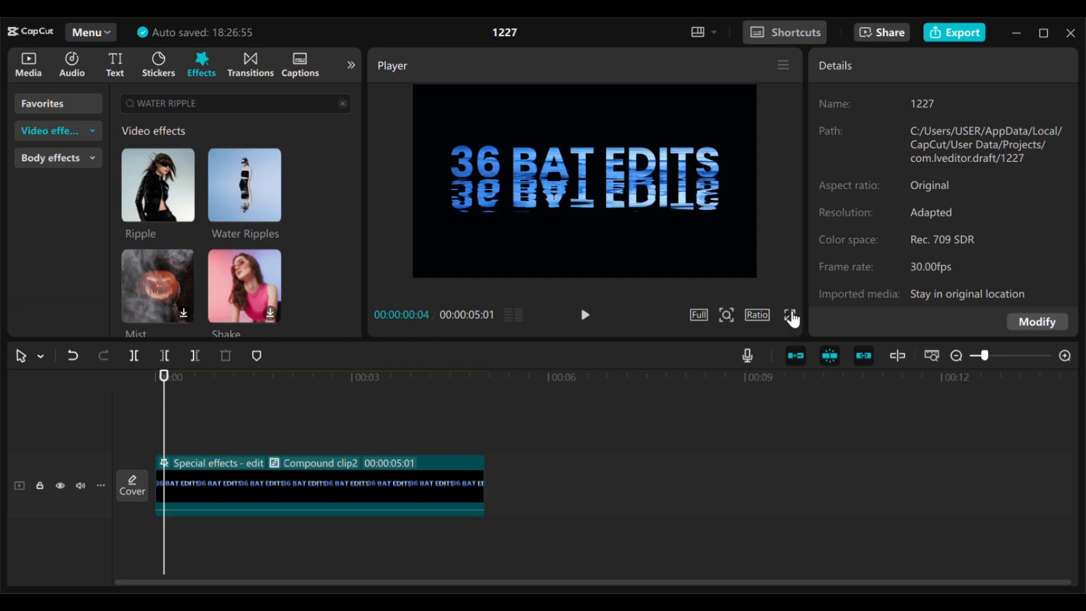
left_click(791, 315)
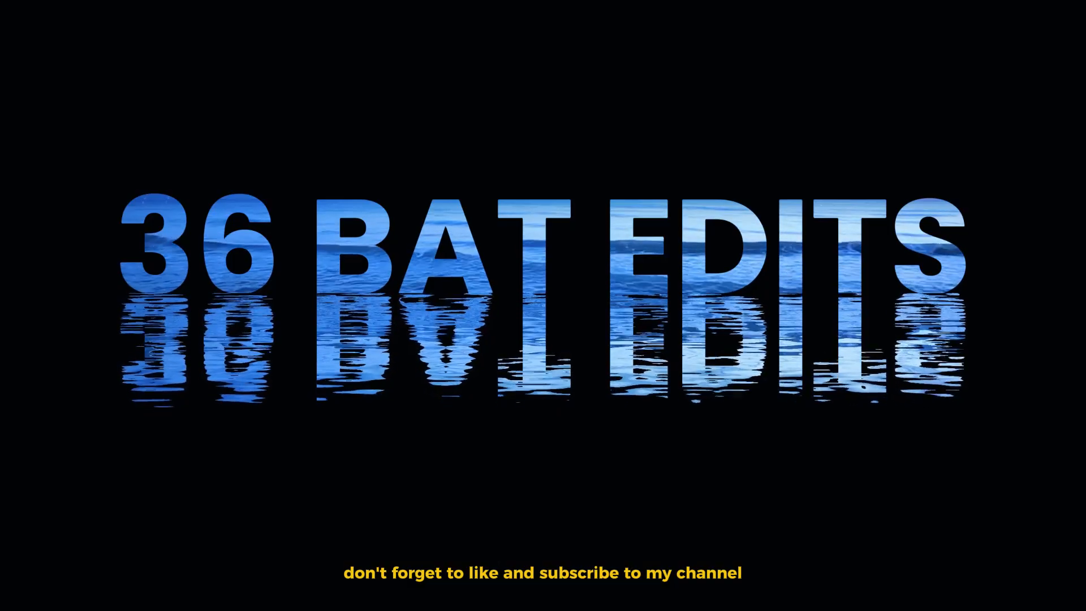